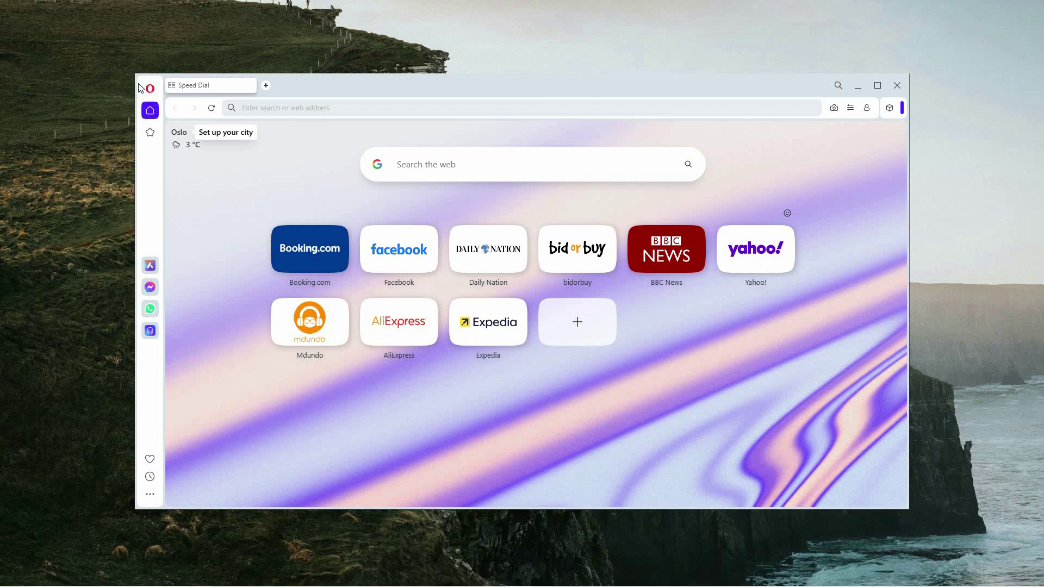
Step: Open Opera's Settings page from the main browser menu
click(149, 89)
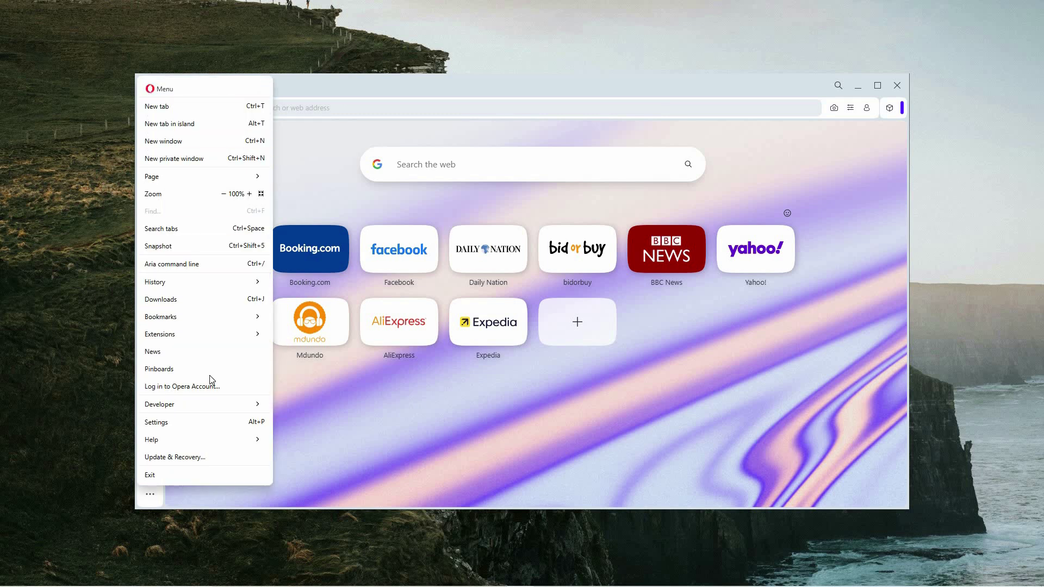
click(164, 421)
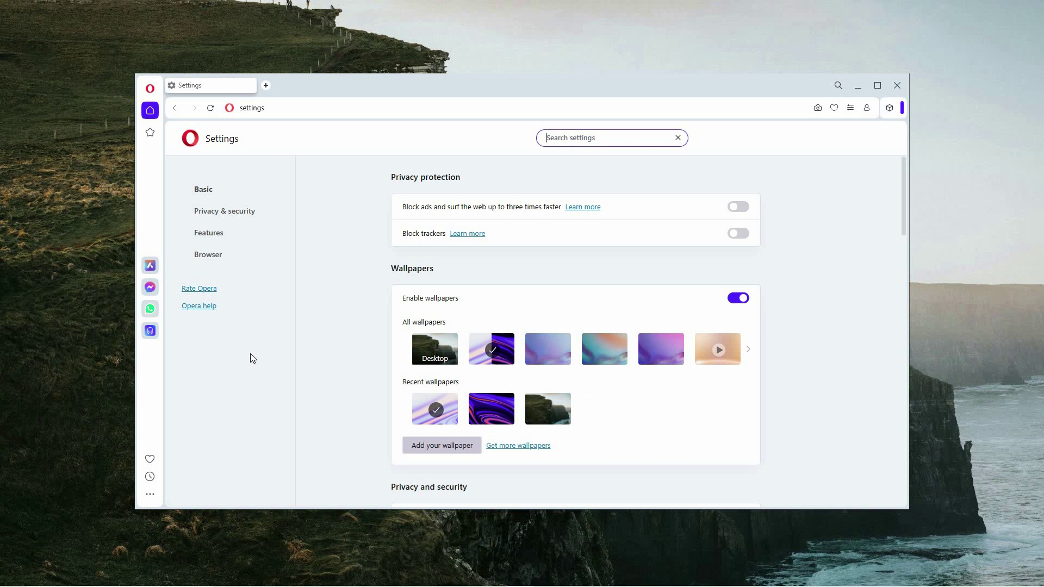
Step: Go to Privacy and security, then Site settings, to show the content permissions
click(250, 214)
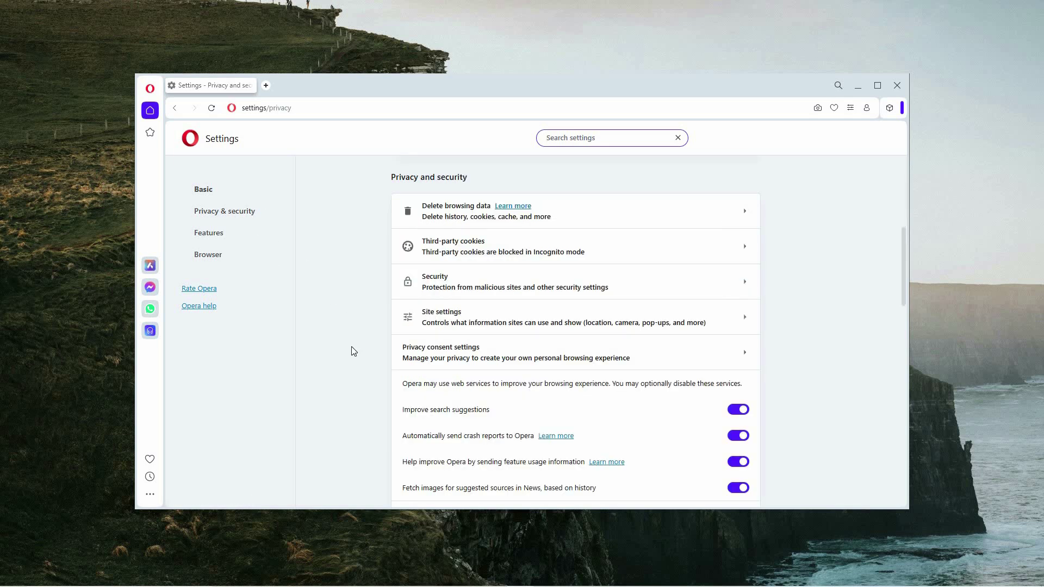
click(526, 322)
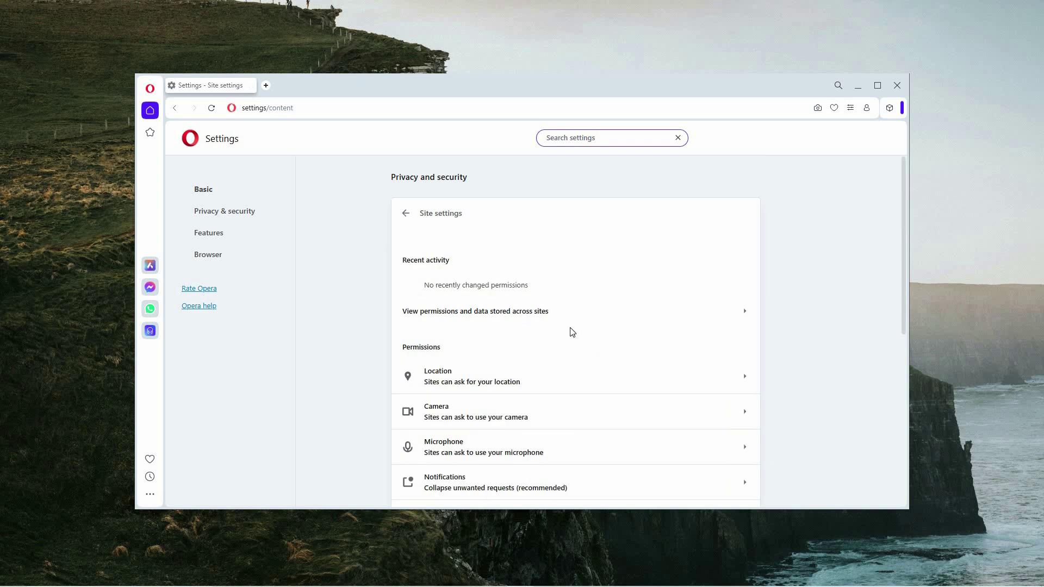
scroll(571, 349, down, 2)
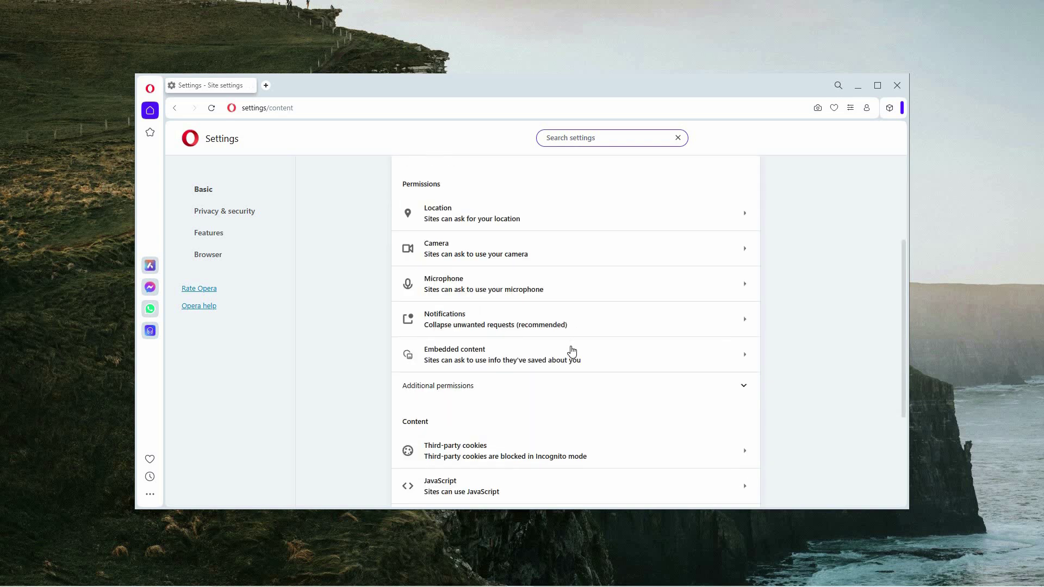
scroll(572, 350, down, 2)
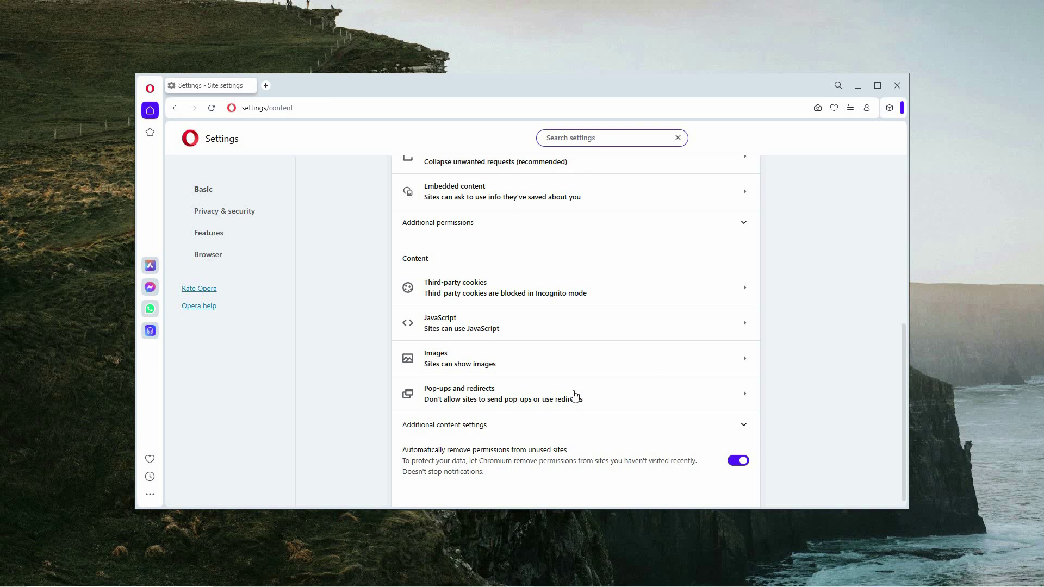
Step: Open Pop-ups and redirects, showing 'Don't allow sites to send pop-ups or use redirects' selected
click(574, 395)
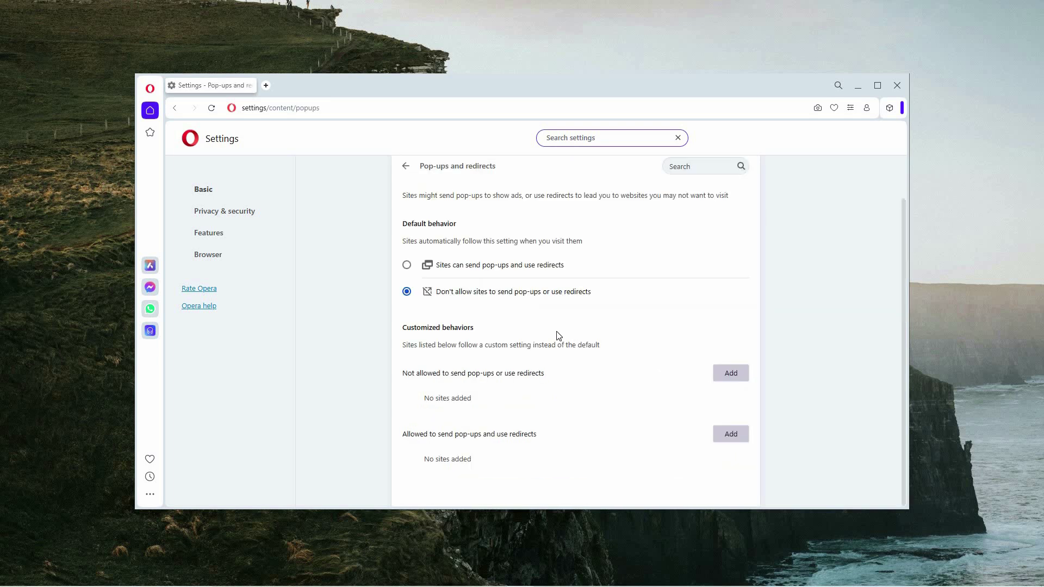